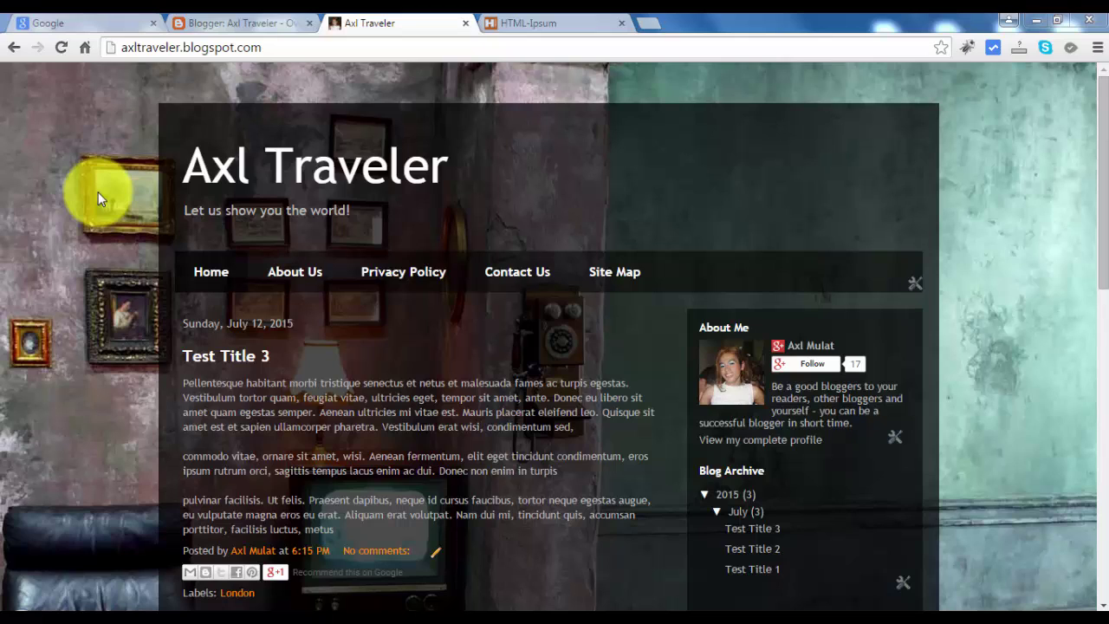
Step: Open the Axl Traveler blog's Template page and scroll down to the four Travel designs
click(212, 23)
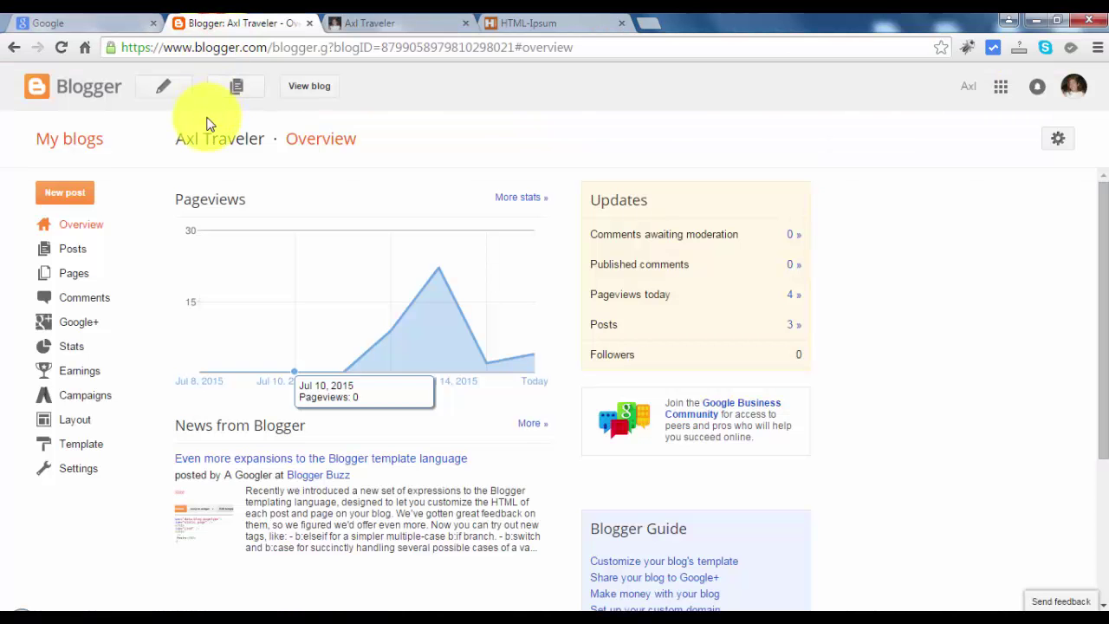
click(81, 444)
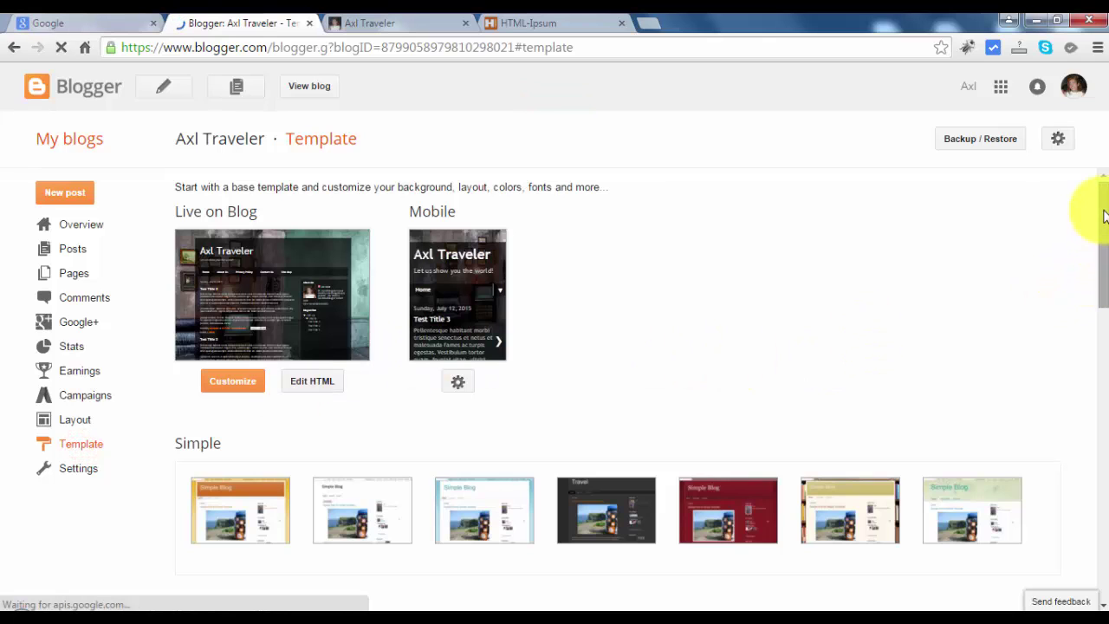
drag(1103, 227, 1102, 524)
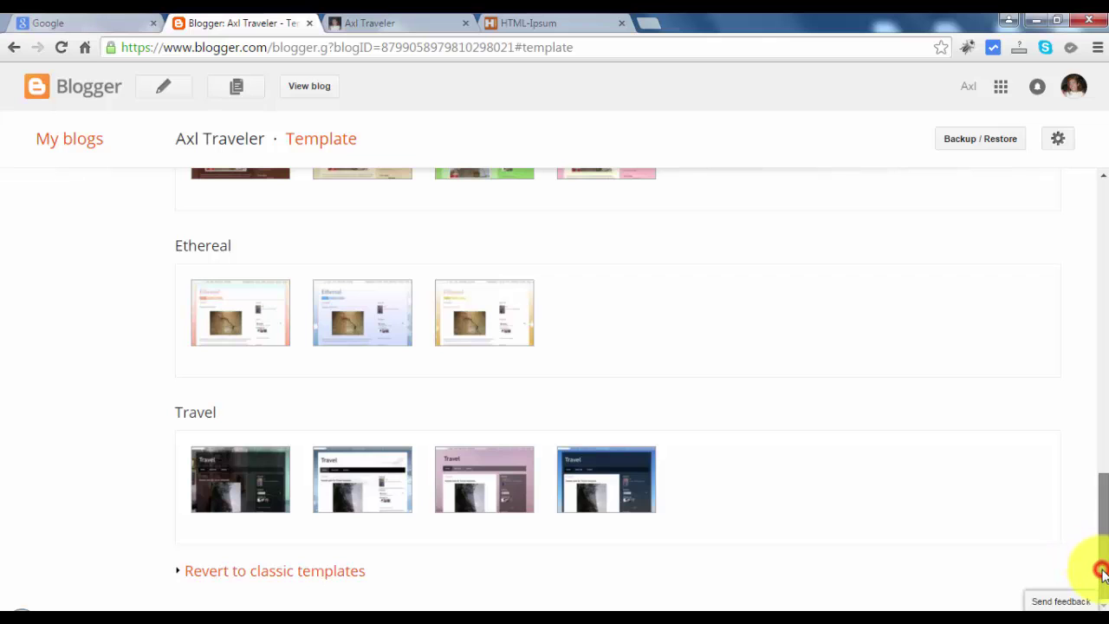
drag(1103, 572, 1088, 251)
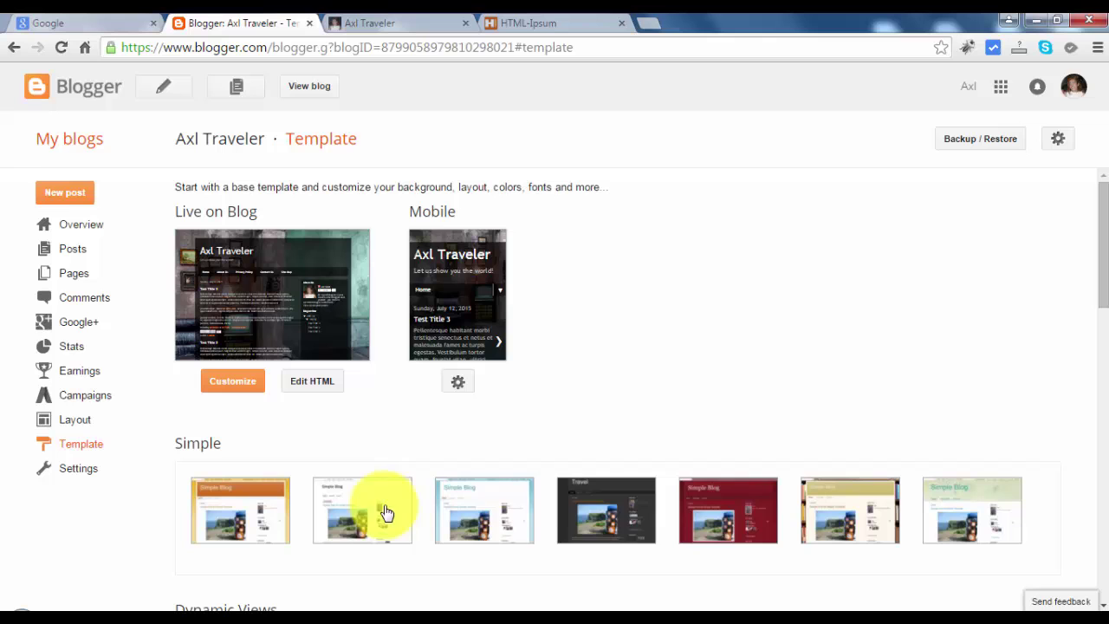
drag(1105, 232, 1103, 530)
right_click(1103, 531)
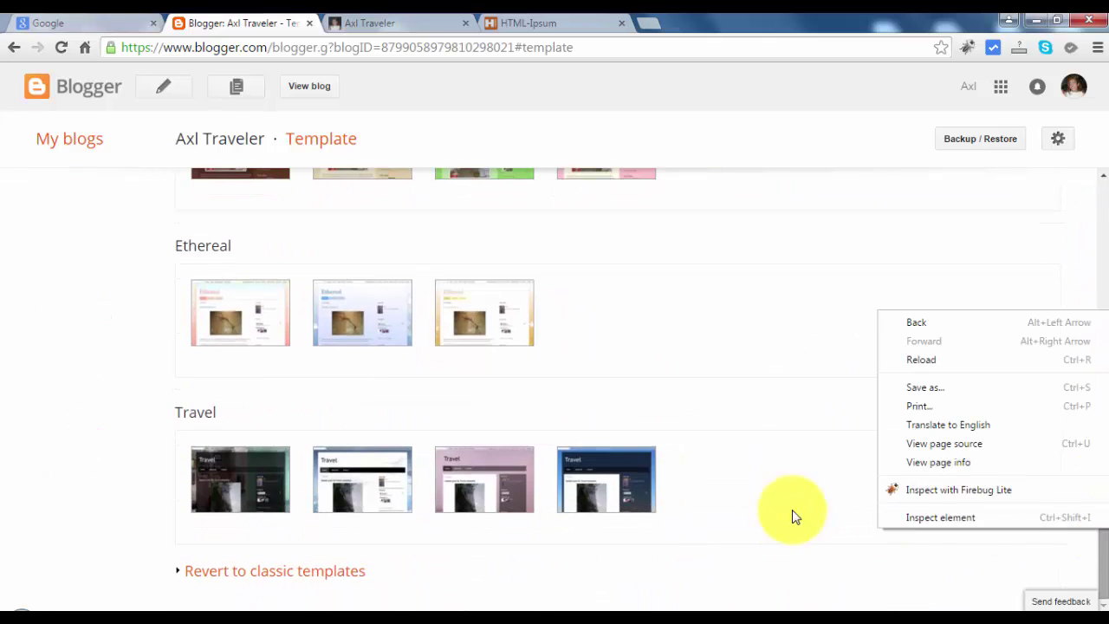
click(763, 526)
mouse_move(343, 524)
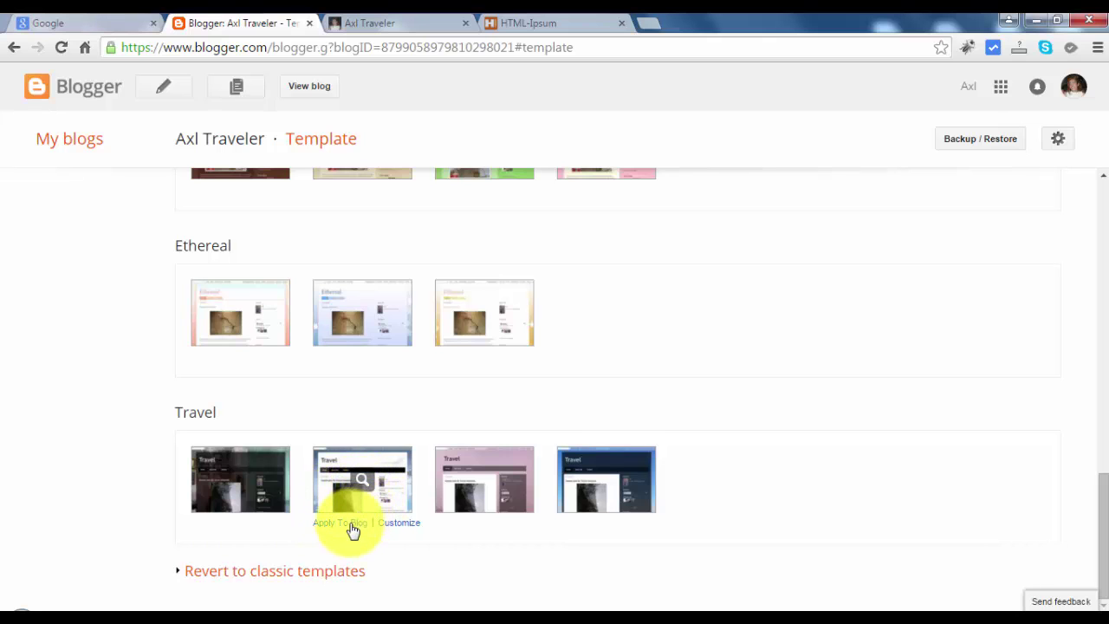
Step: Preview the white Travel template and apply it to the Axl Traveler blog
click(443, 310)
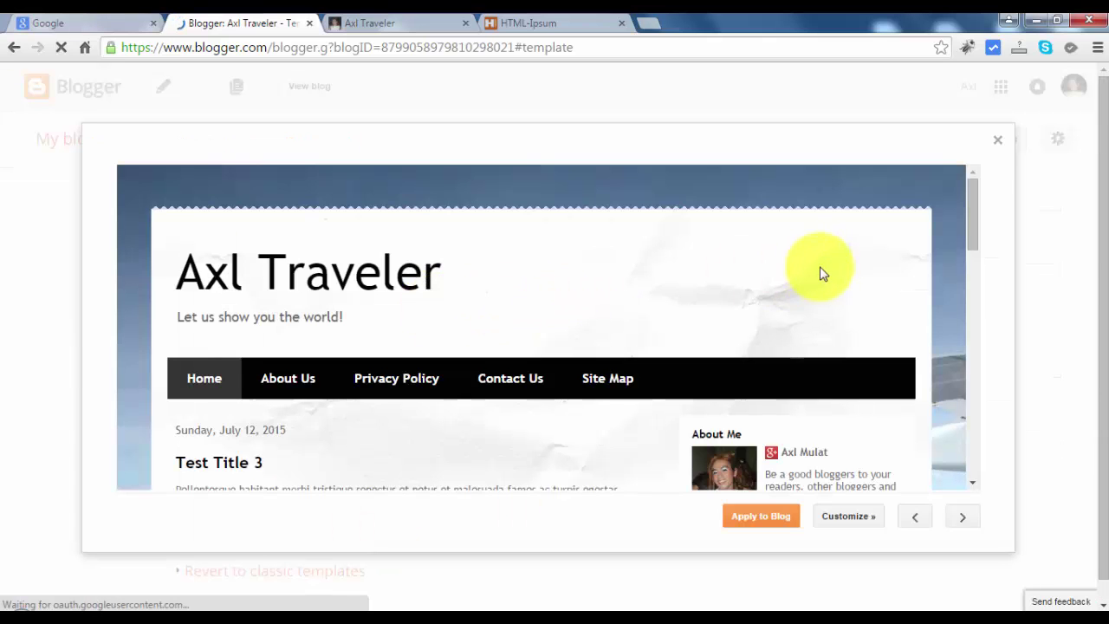
scroll(887, 309, down, 2)
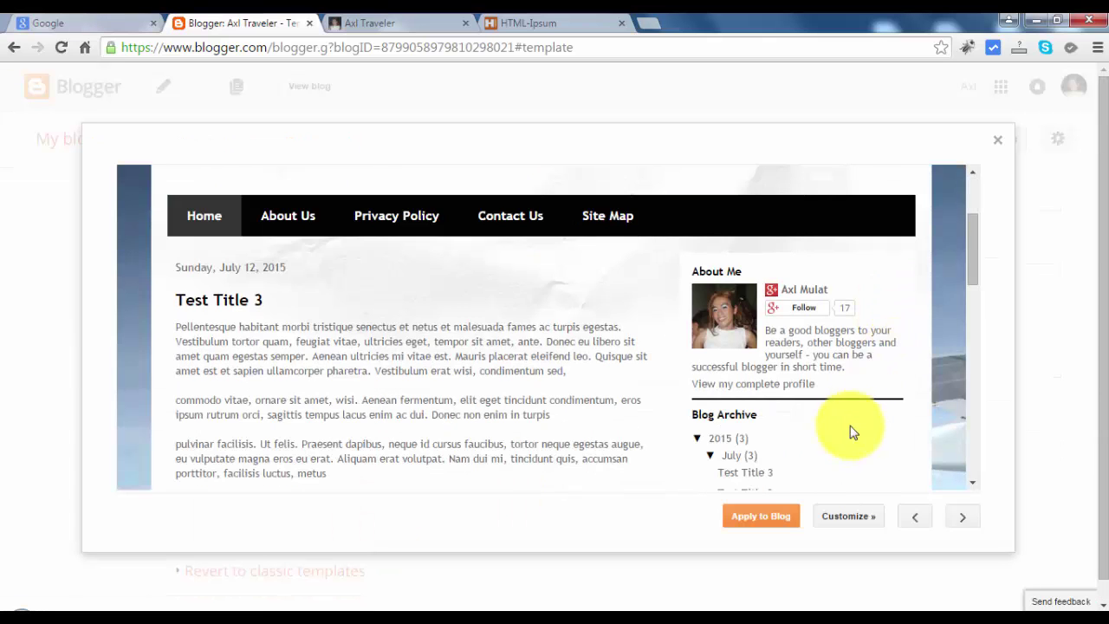
click(769, 513)
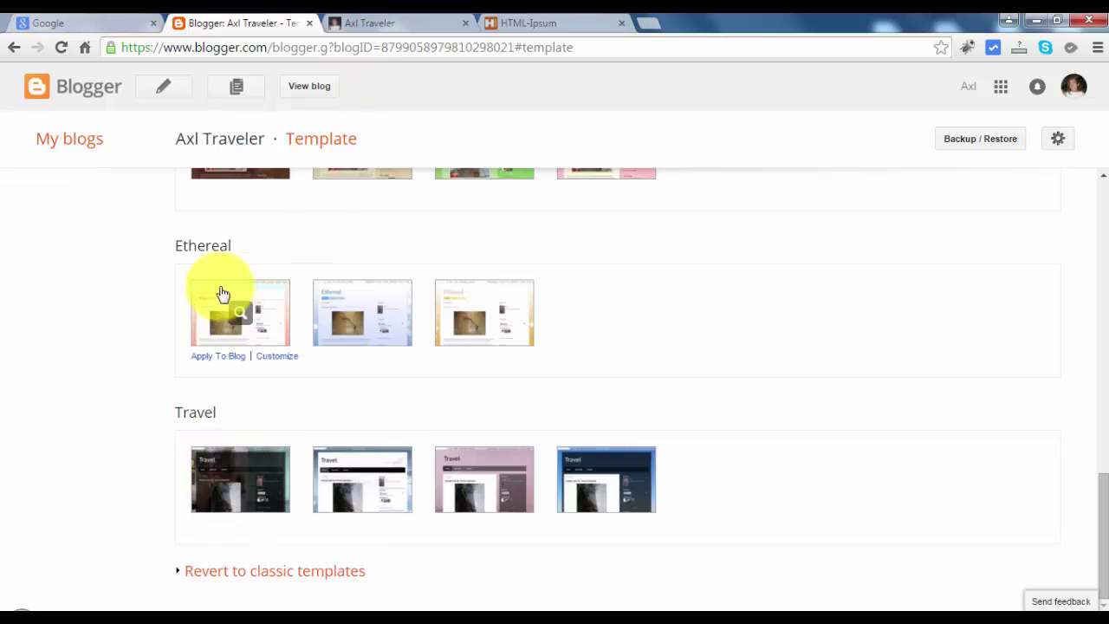
Step: Reload the live blog to see the new Travel design, then check the Template page's live preview
click(373, 23)
click(330, 52)
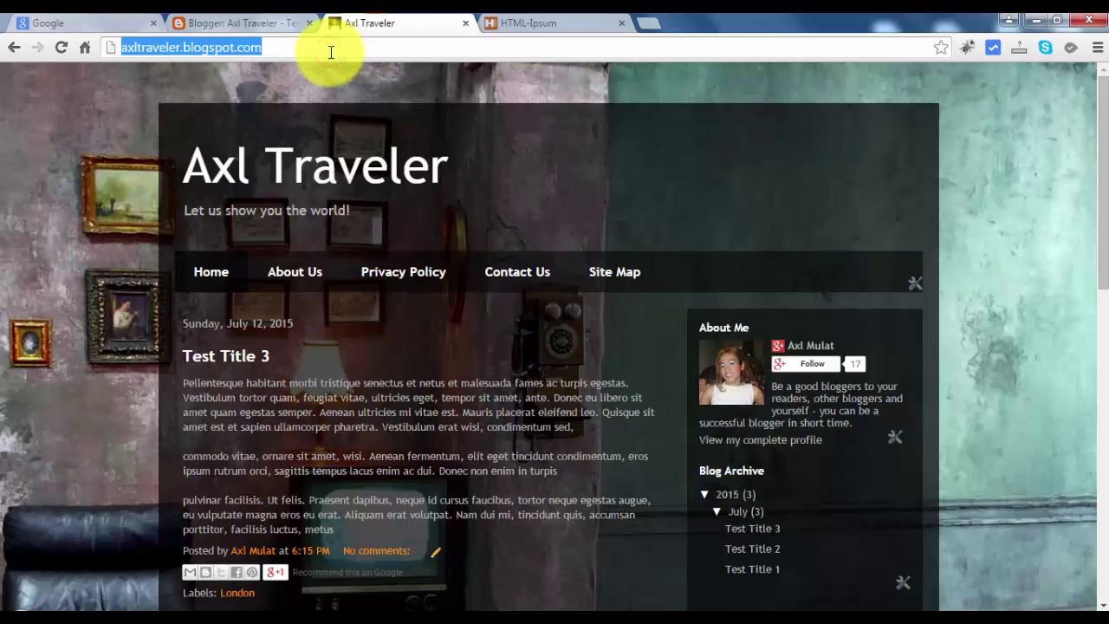
key(Return)
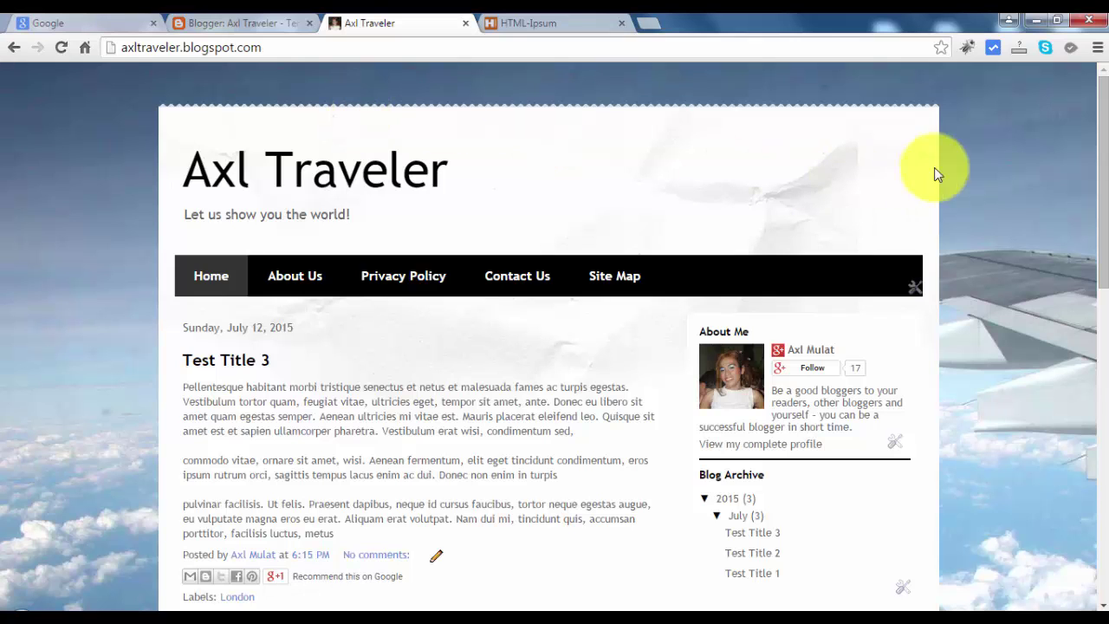
drag(1100, 95, 1090, 65)
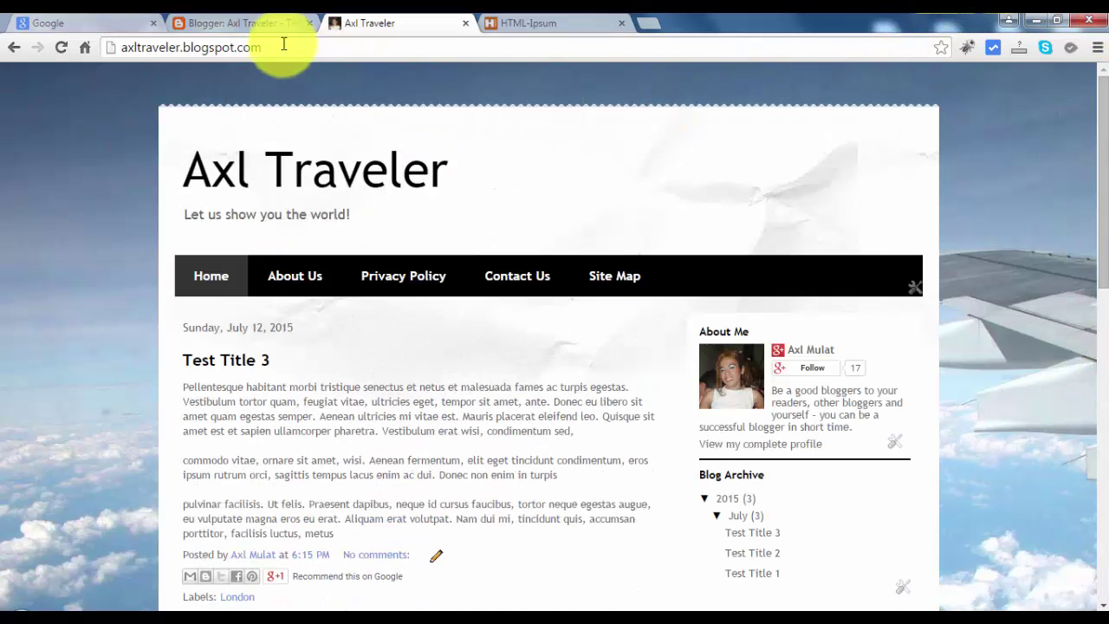
click(263, 23)
drag(1099, 499, 1101, 210)
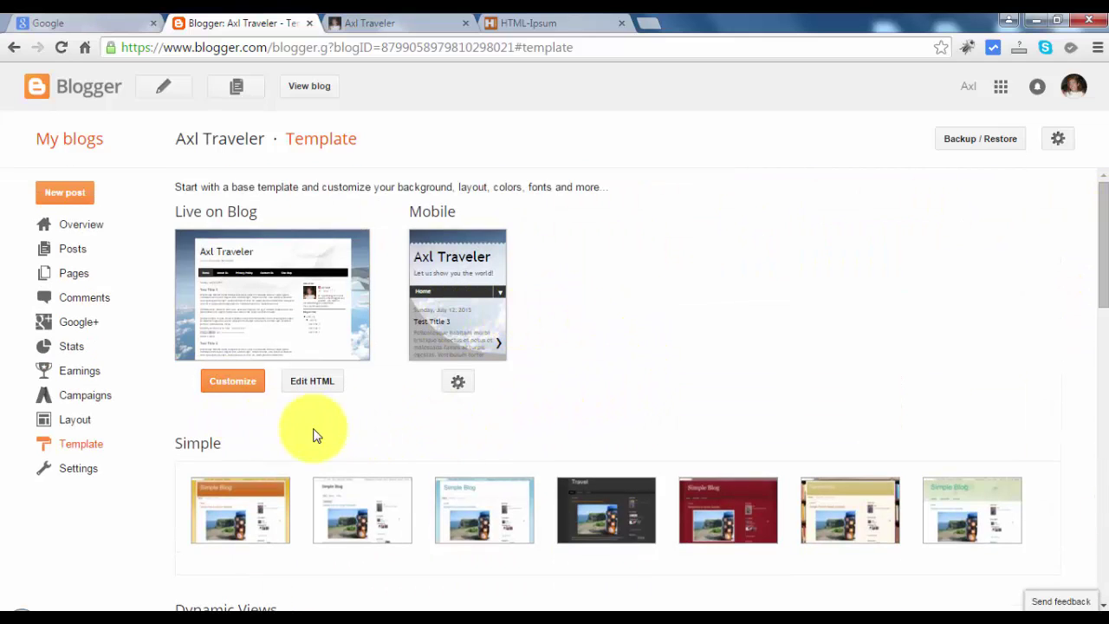
Step: Customize the live template and show the Template Designer's Background options
click(235, 387)
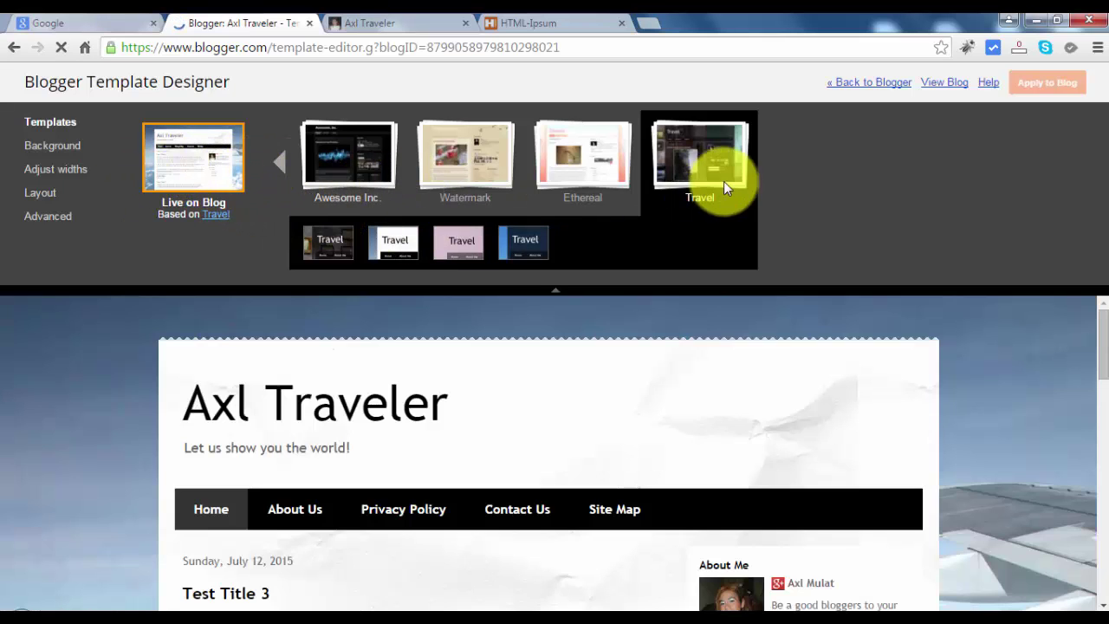
click(70, 155)
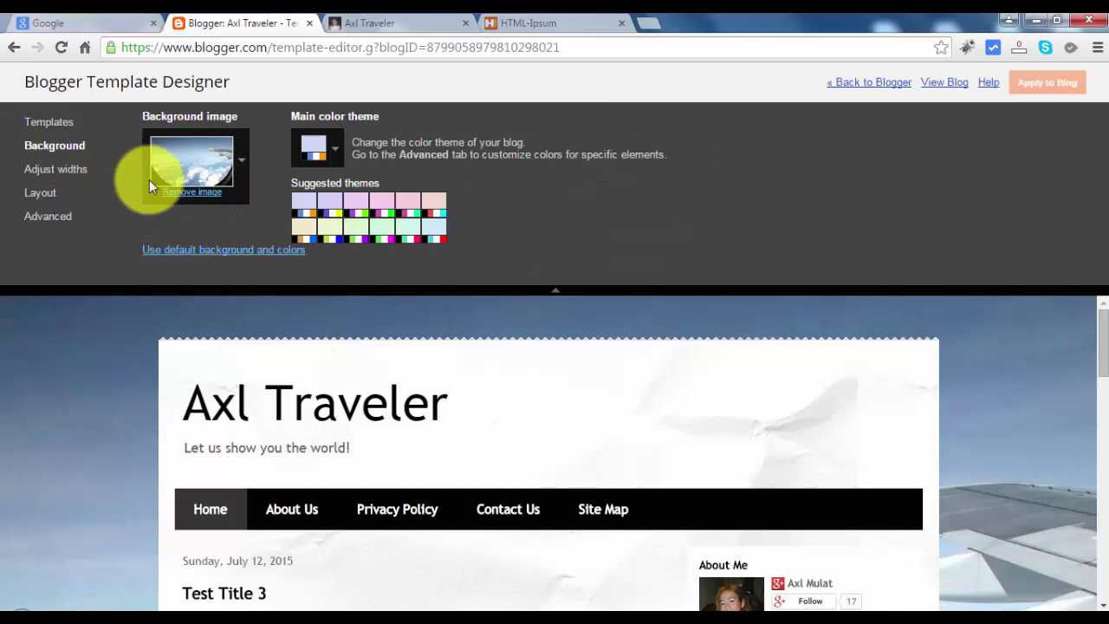
Step: Open the background image picker on its Travel category
click(201, 164)
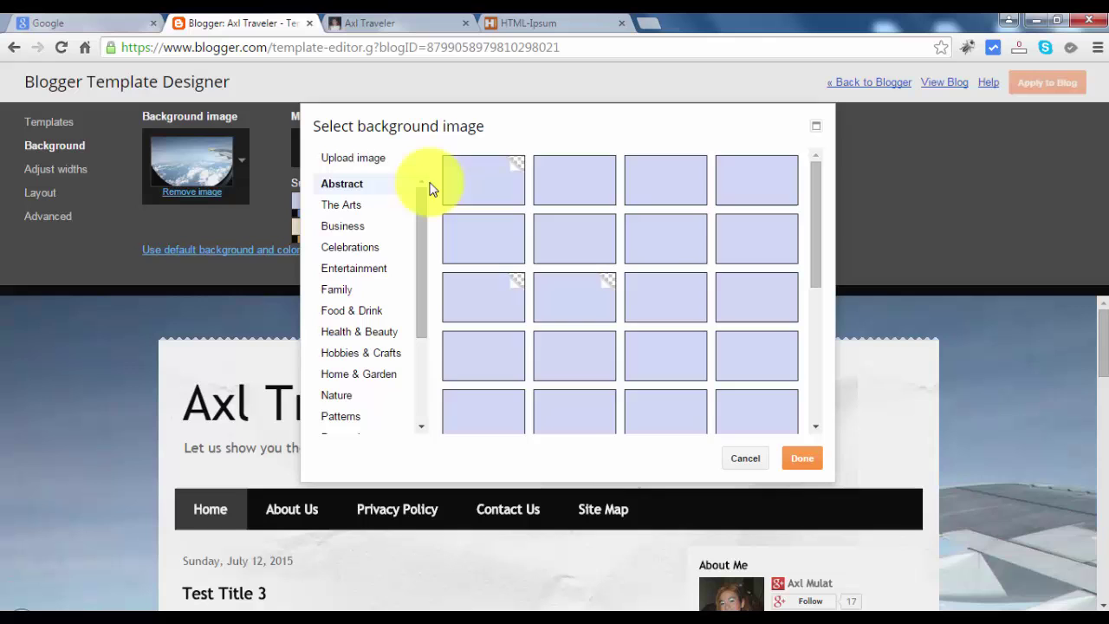
drag(819, 190, 820, 374)
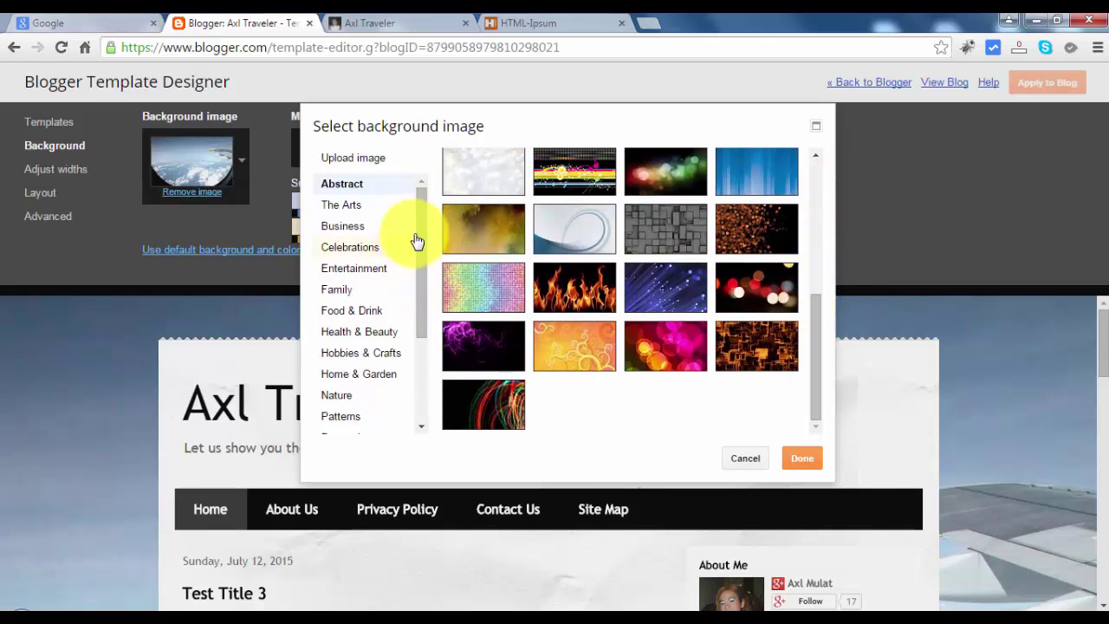
drag(421, 253, 428, 346)
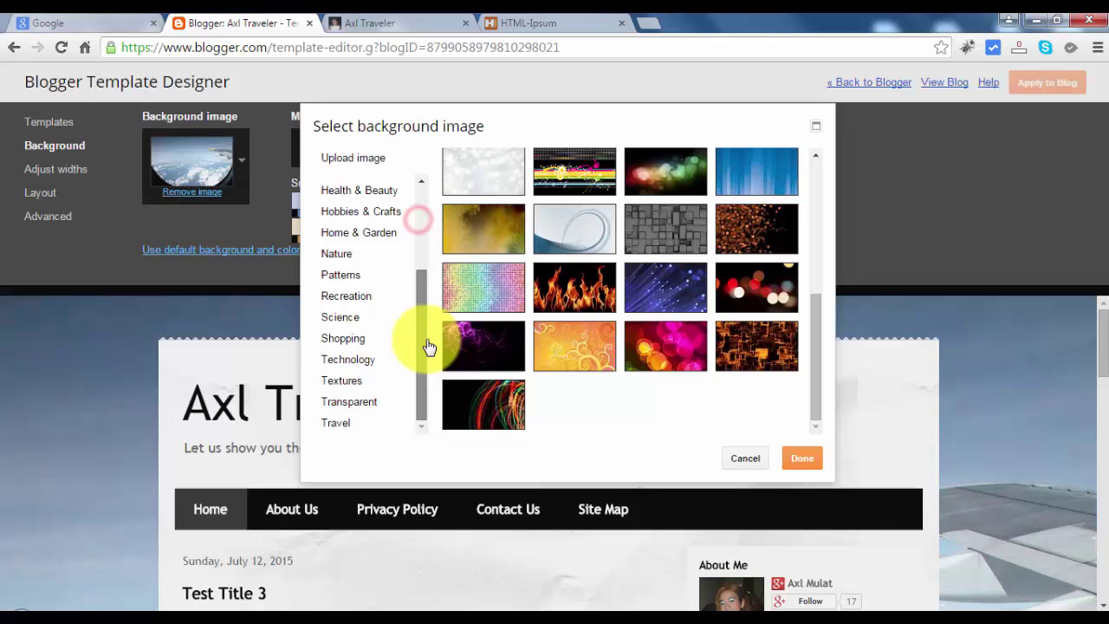
click(338, 422)
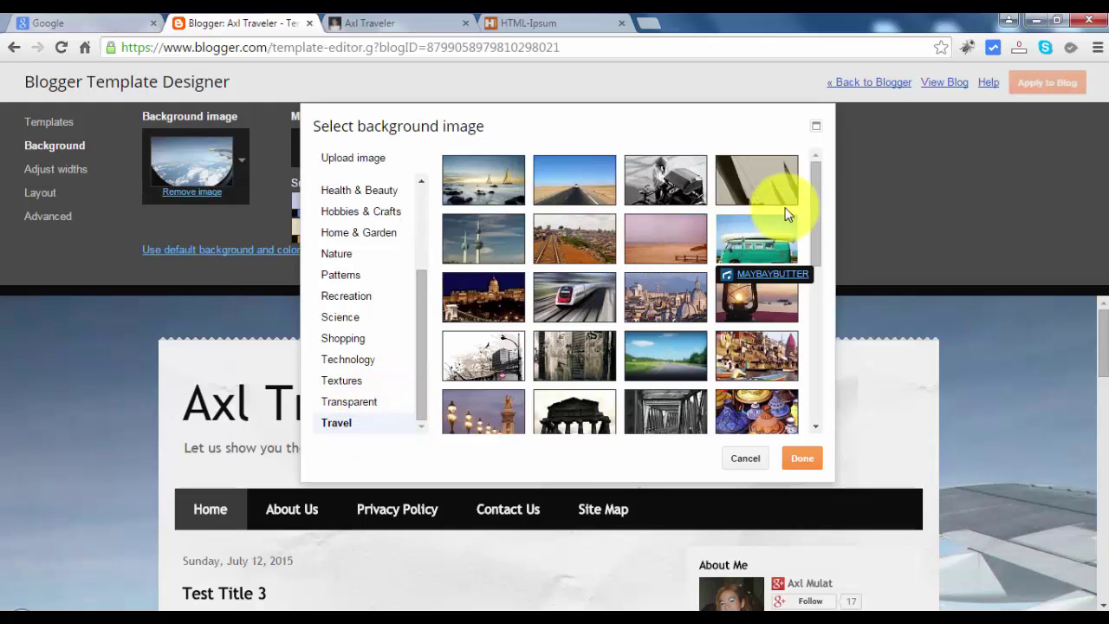
Step: Try the motorcycle and green van photos, then settle on the Houses of Parliament at dusk
click(671, 182)
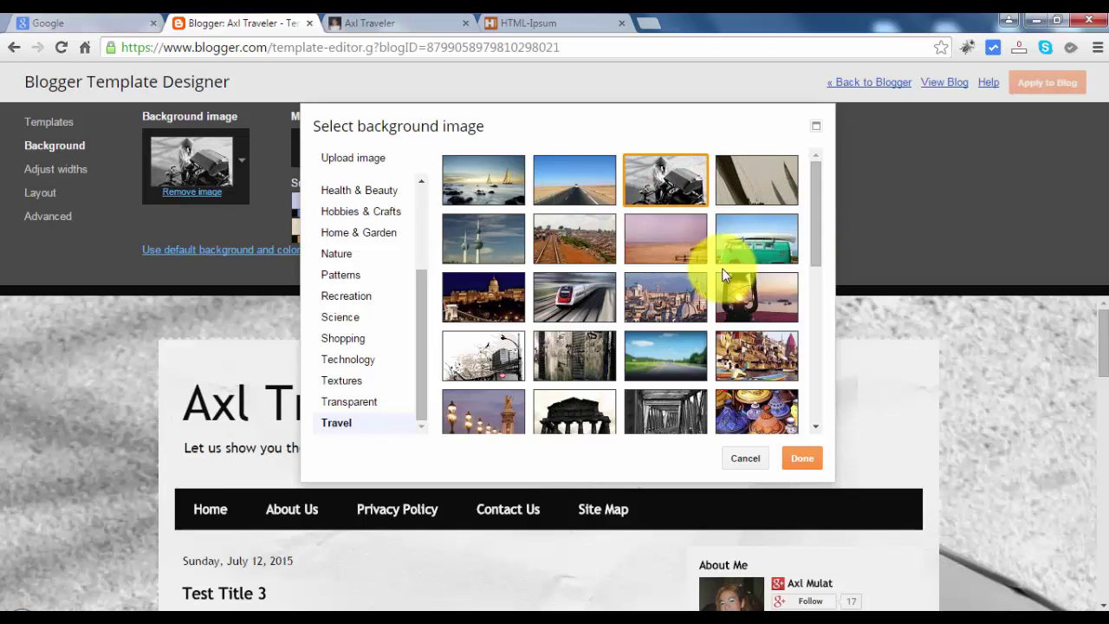
scroll(813, 204, down, 1)
click(775, 186)
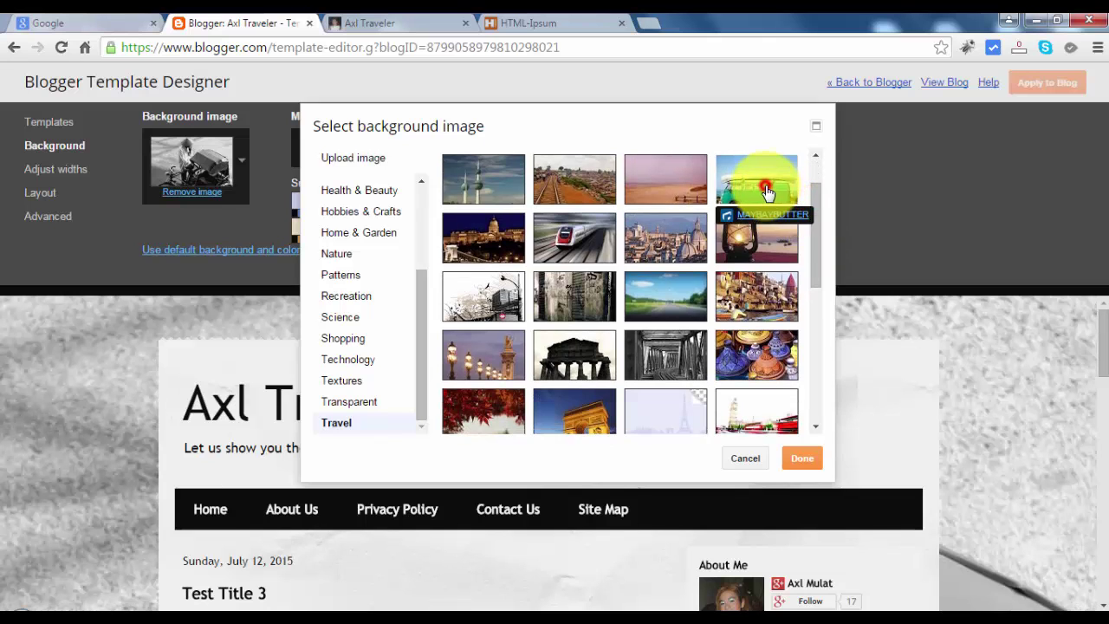
drag(815, 206, 816, 382)
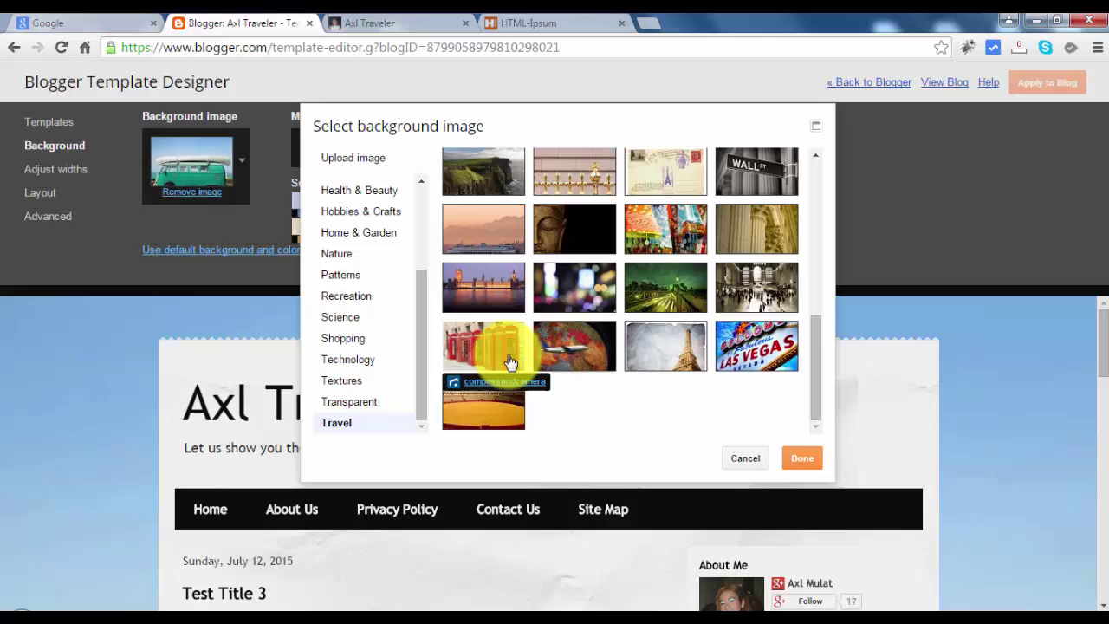
click(495, 290)
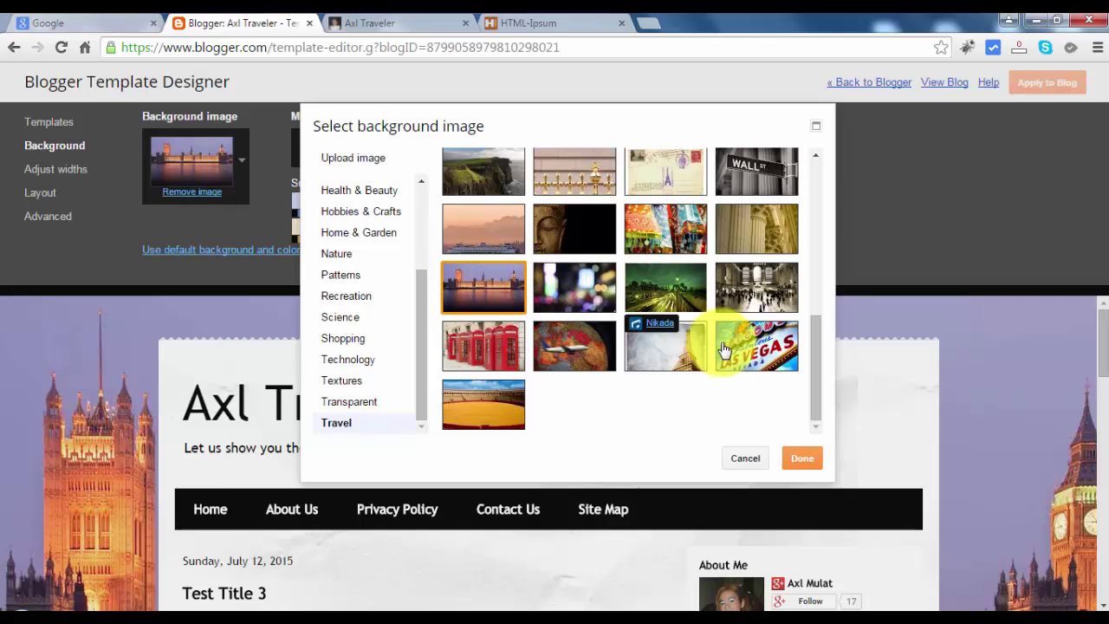
click(804, 461)
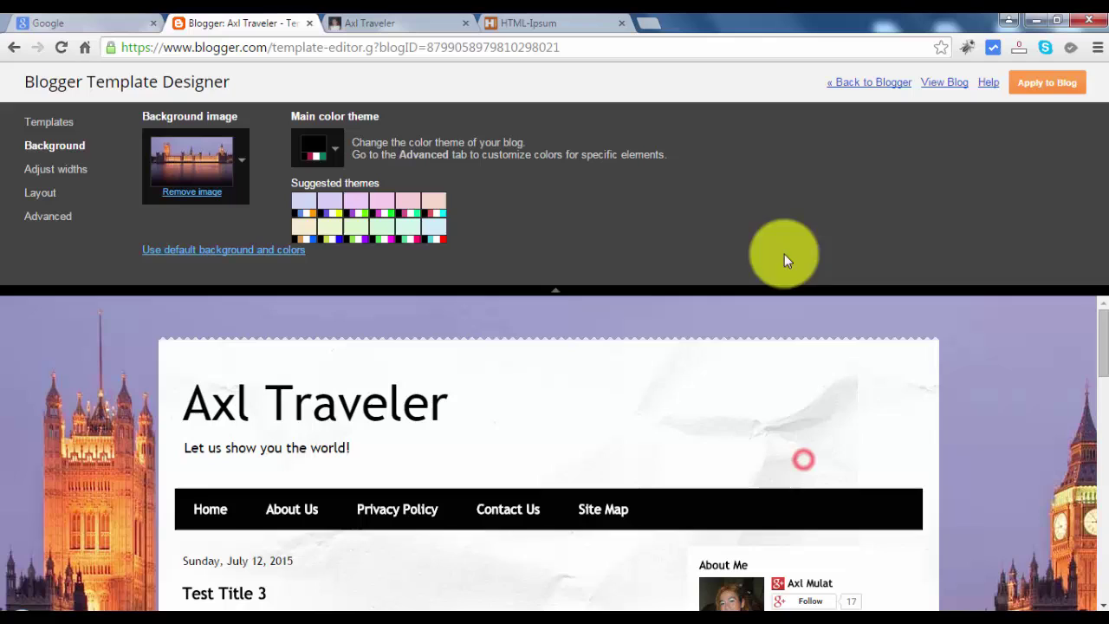
Step: Apply the Houses of Parliament background to the blog and reload the live Axl Traveler blog
click(1034, 87)
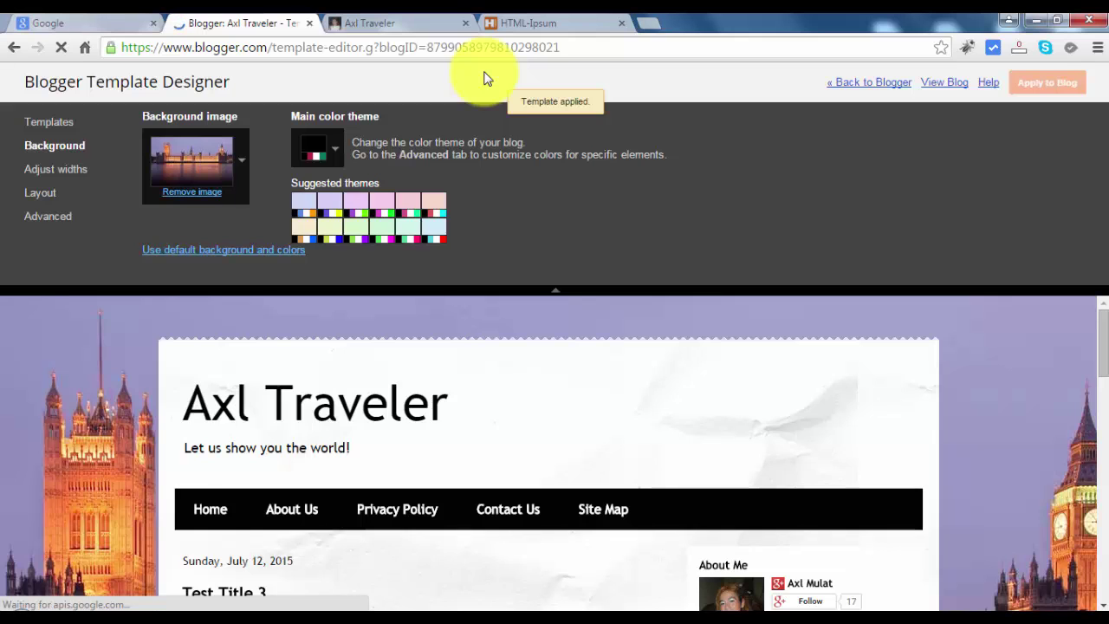
click(405, 23)
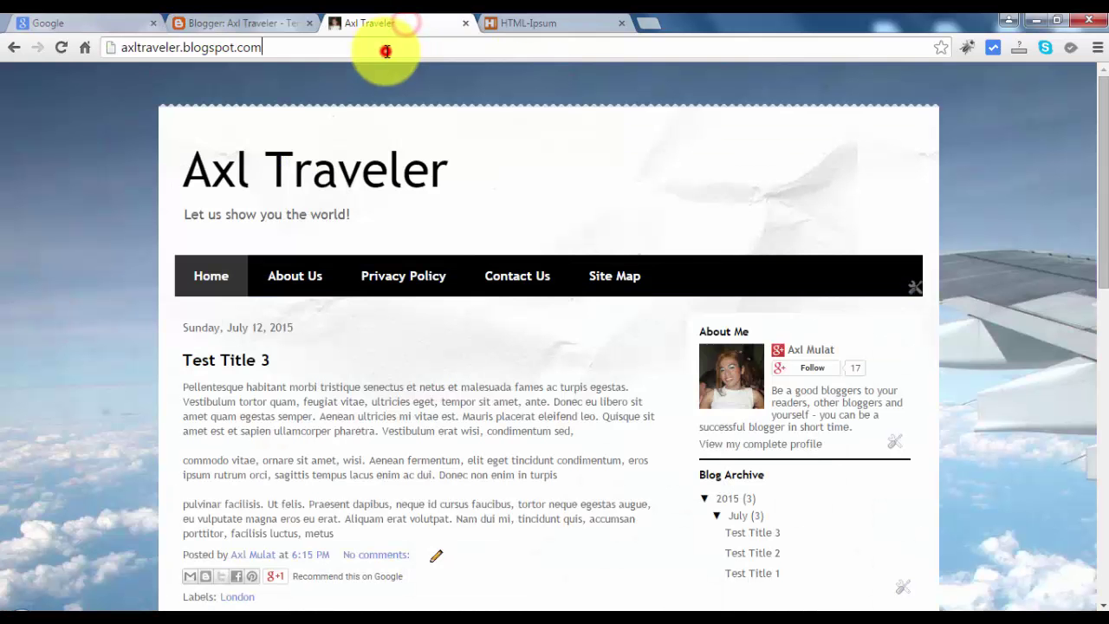
click(384, 49)
key(Return)
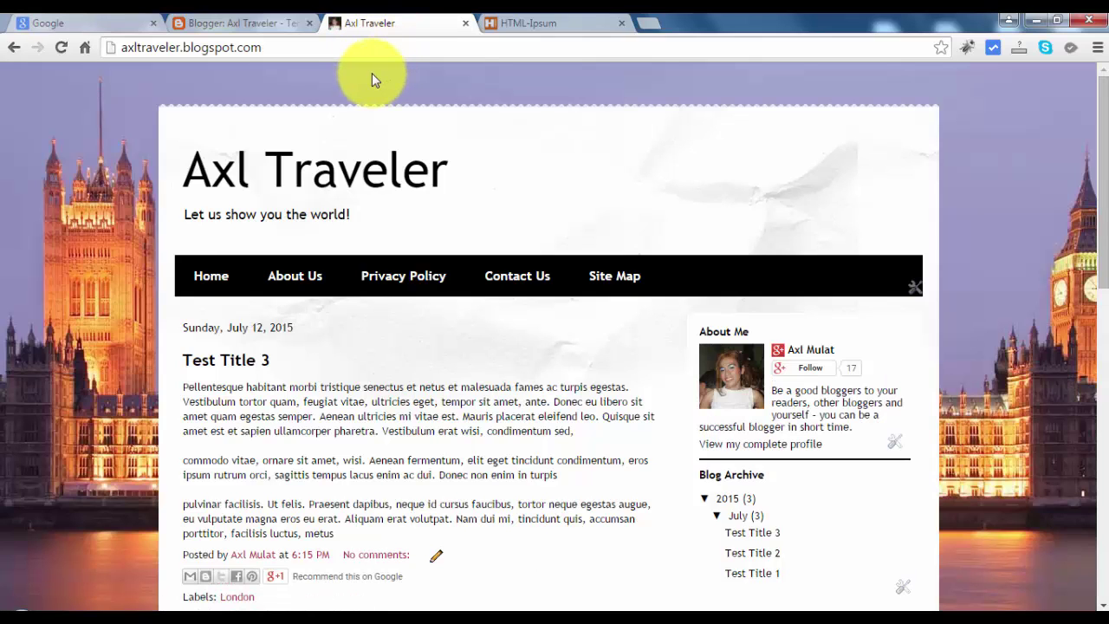
Step: In the Template Designer, switch the background back to the airplane-wing-over-clouds Travel photo
click(255, 22)
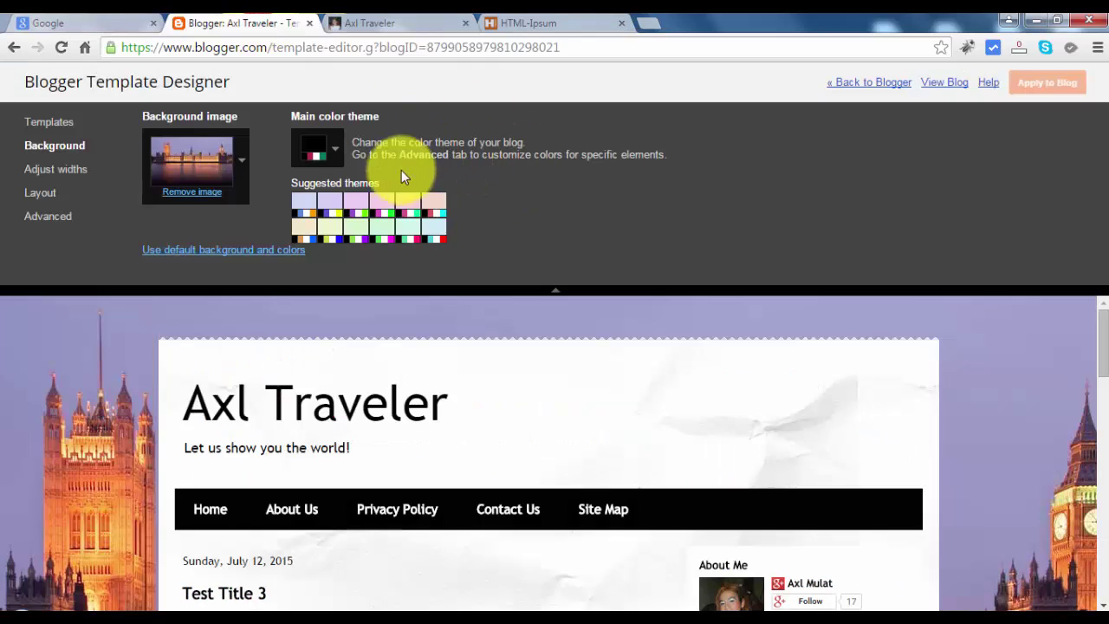
click(198, 164)
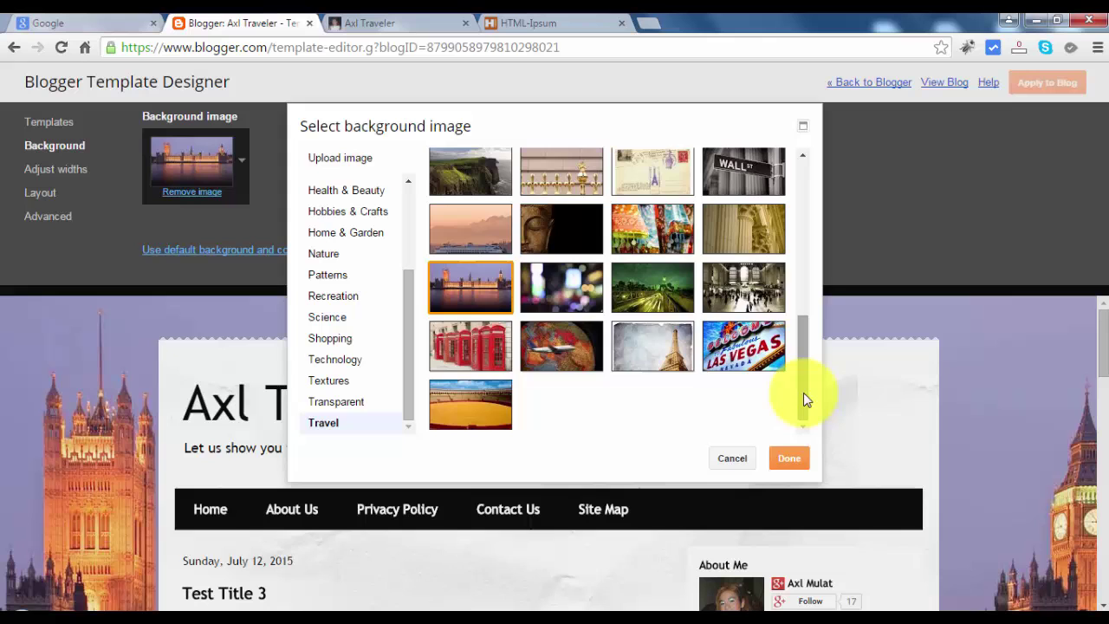
drag(804, 394, 806, 339)
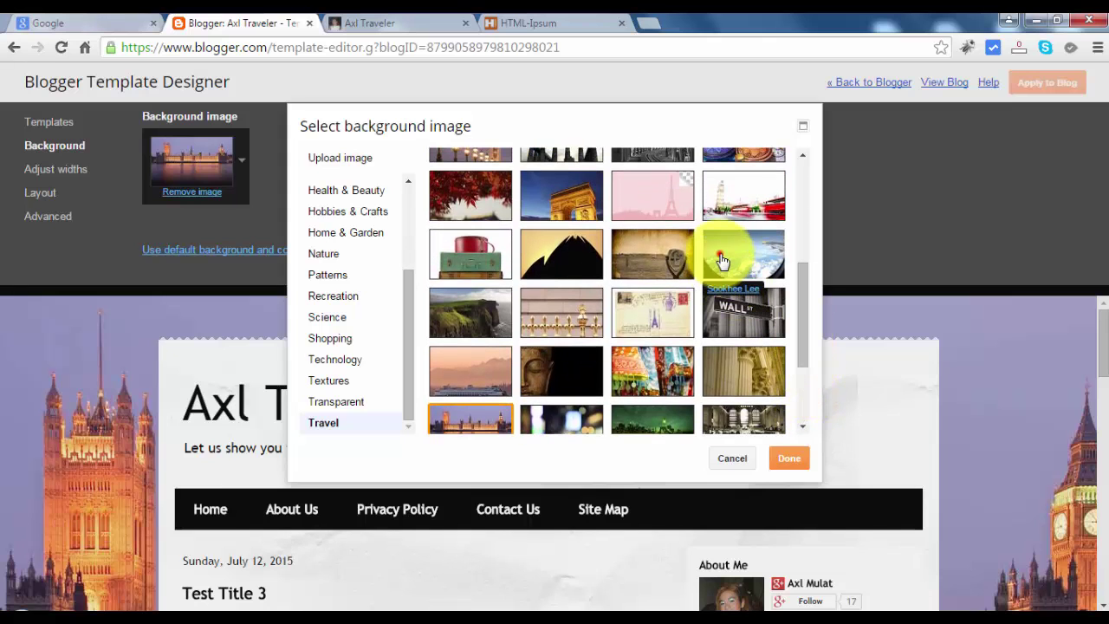
click(719, 258)
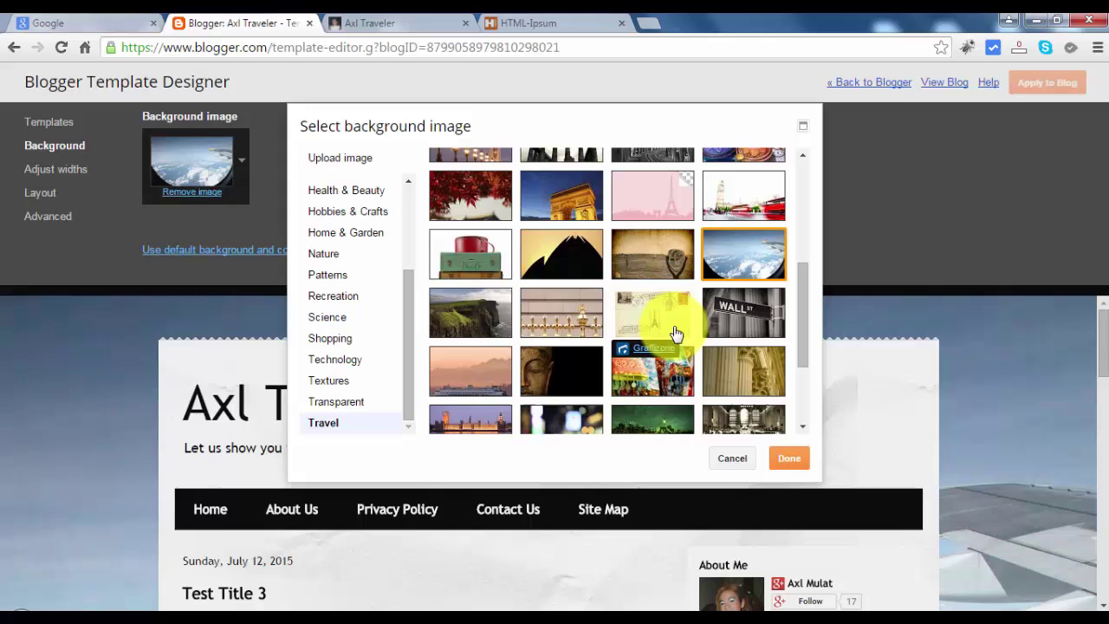
mouse_move(404, 379)
mouse_down()
mouse_move(417, 307)
mouse_move(363, 212)
mouse_up()
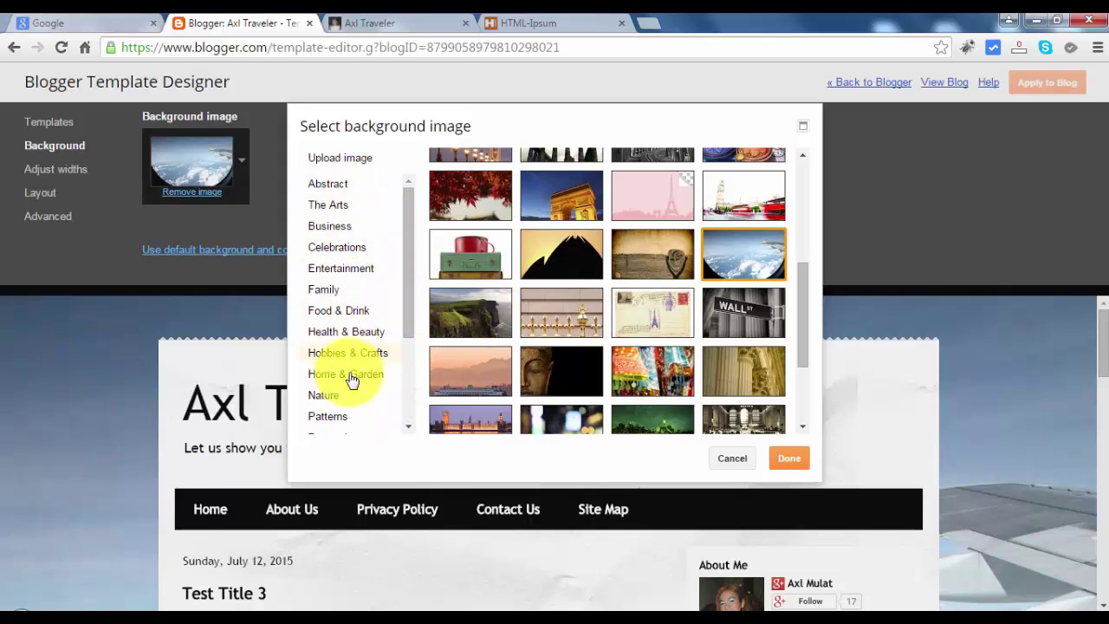
drag(409, 222, 411, 317)
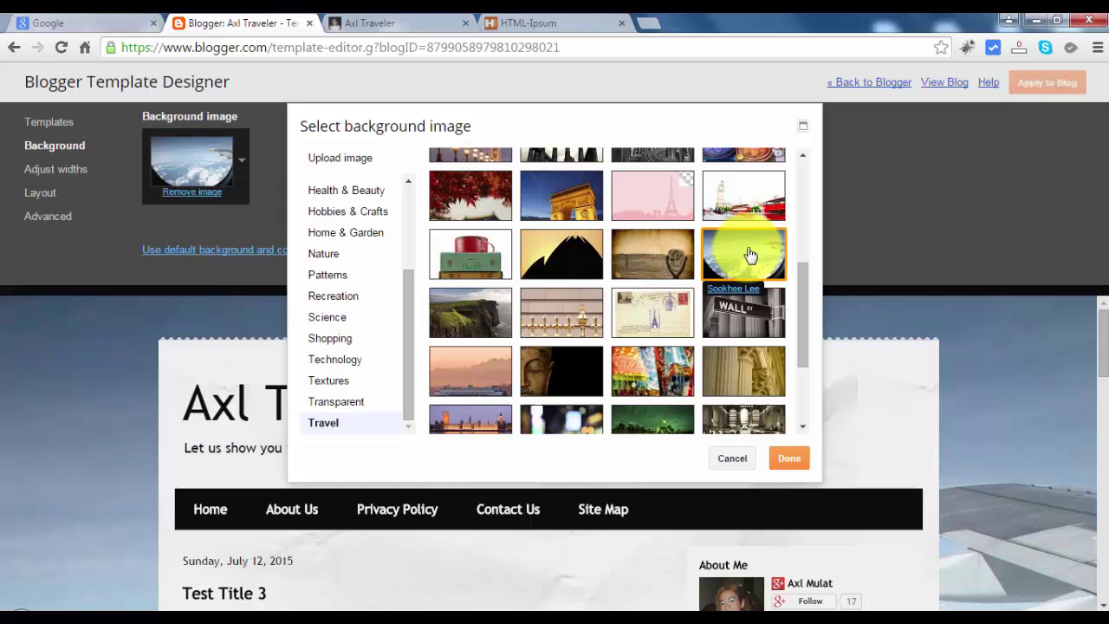
drag(802, 305, 817, 185)
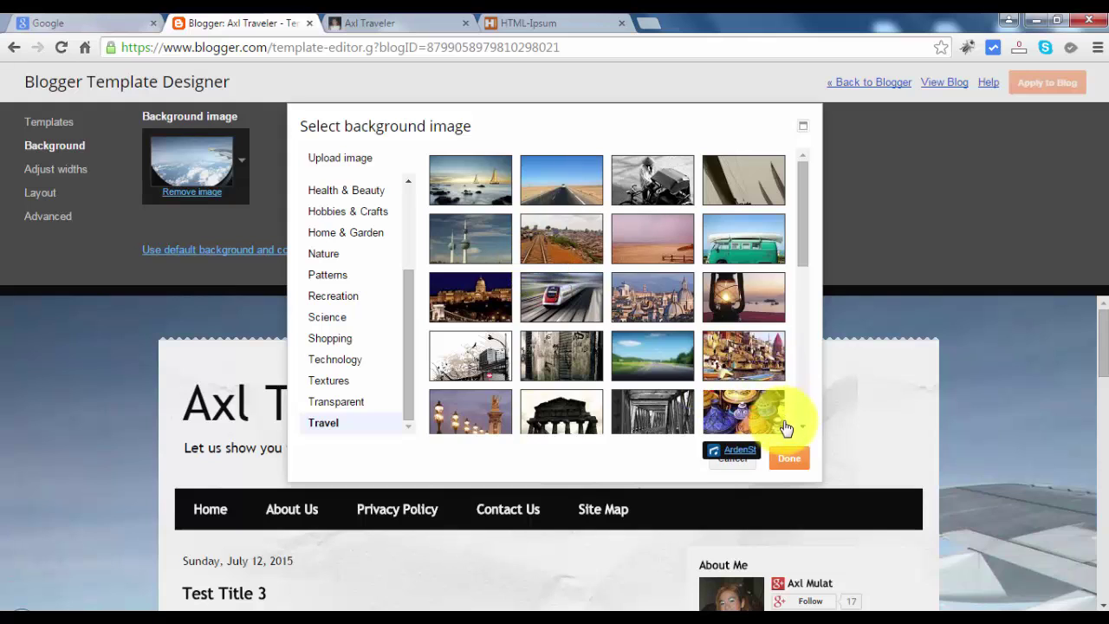
click(784, 457)
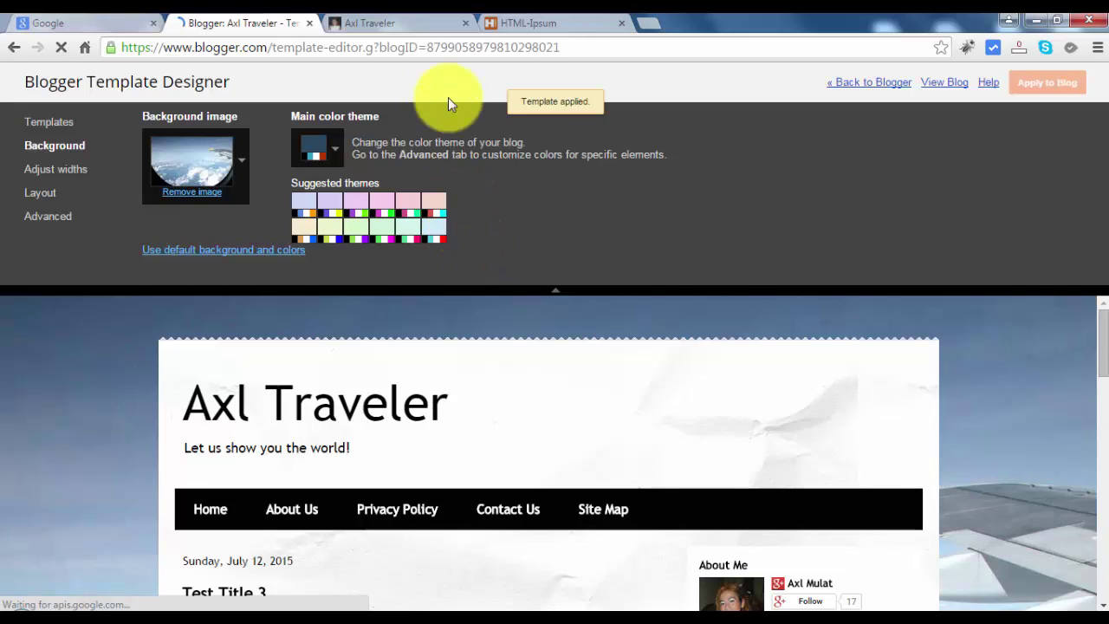
Step: Reload the live Axl Traveler blog to confirm the airplane-wing background, then return to Blogger
click(517, 22)
click(434, 46)
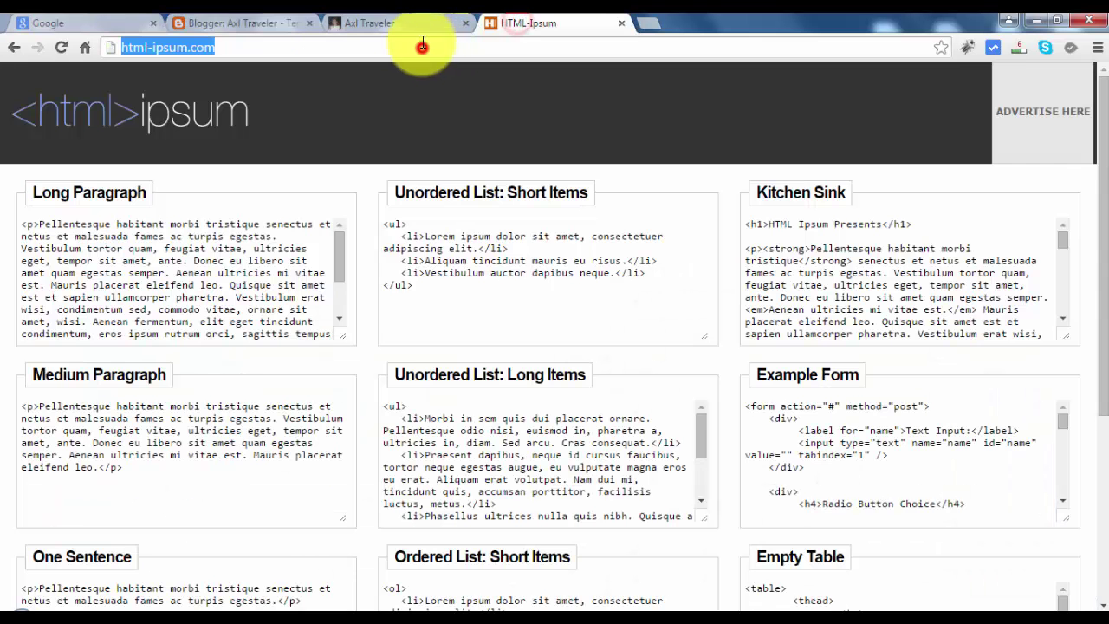
click(390, 26)
click(338, 50)
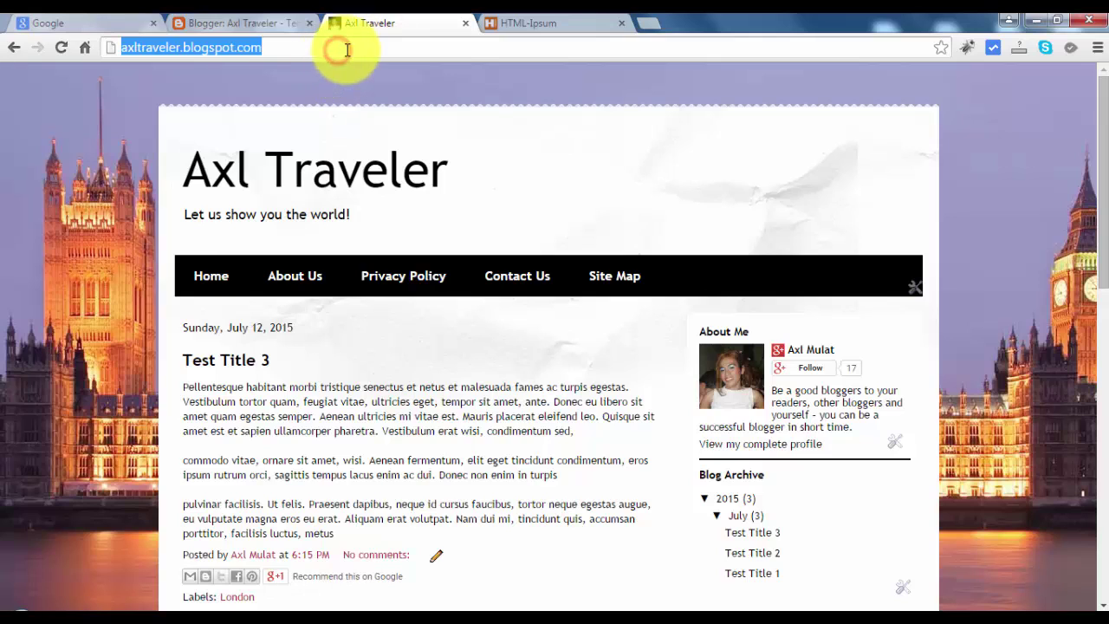
key(Return)
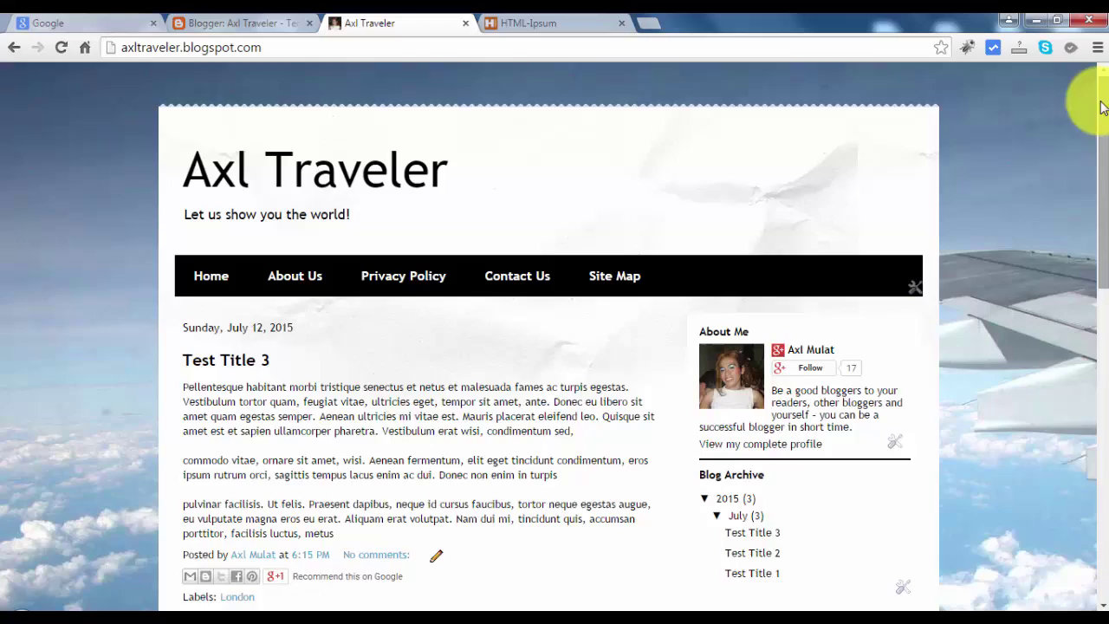
drag(1102, 105, 1096, 78)
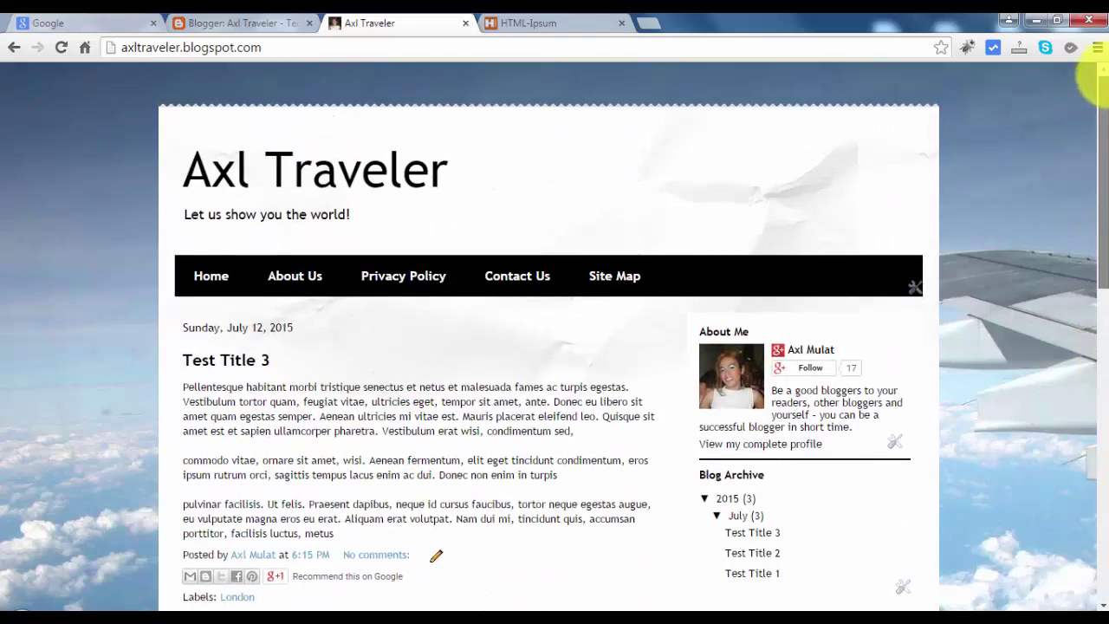
click(217, 23)
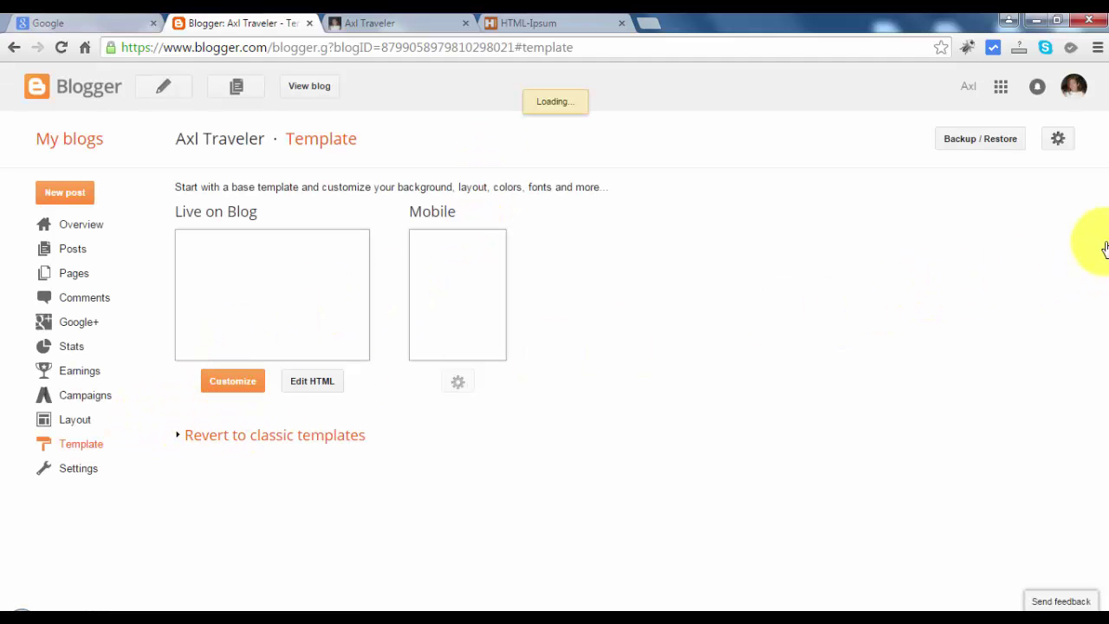
drag(1103, 200, 1103, 312)
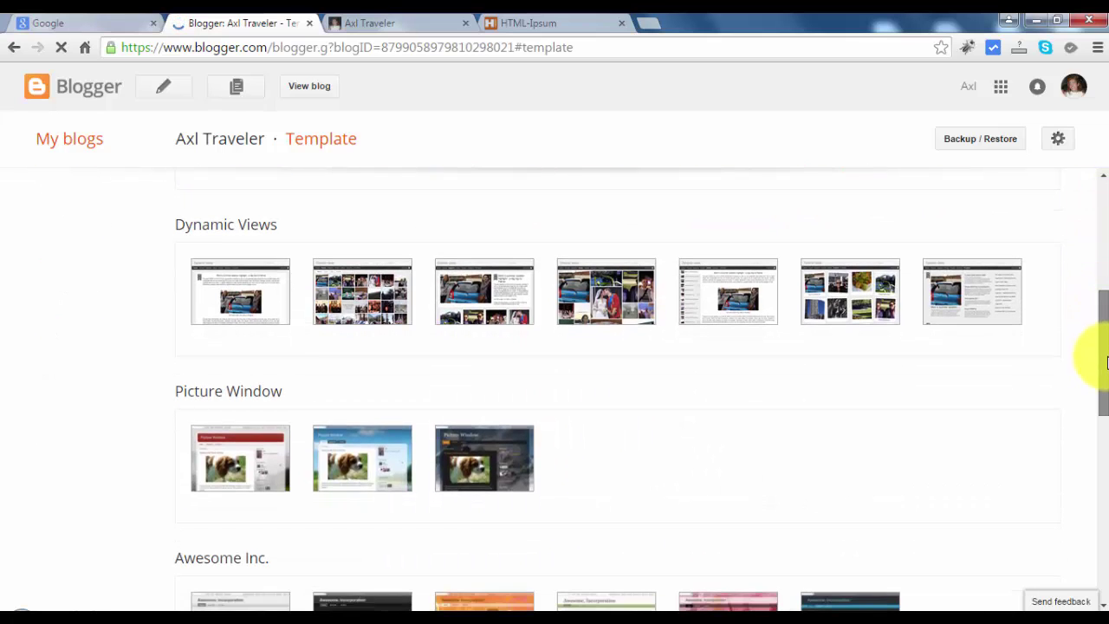
drag(1105, 362, 1103, 221)
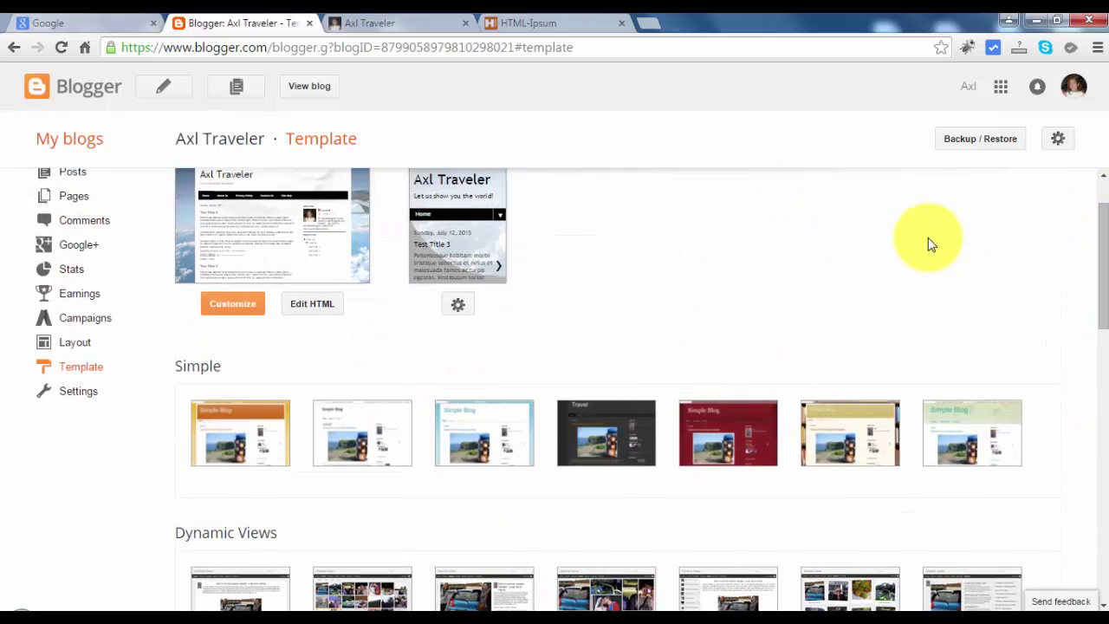